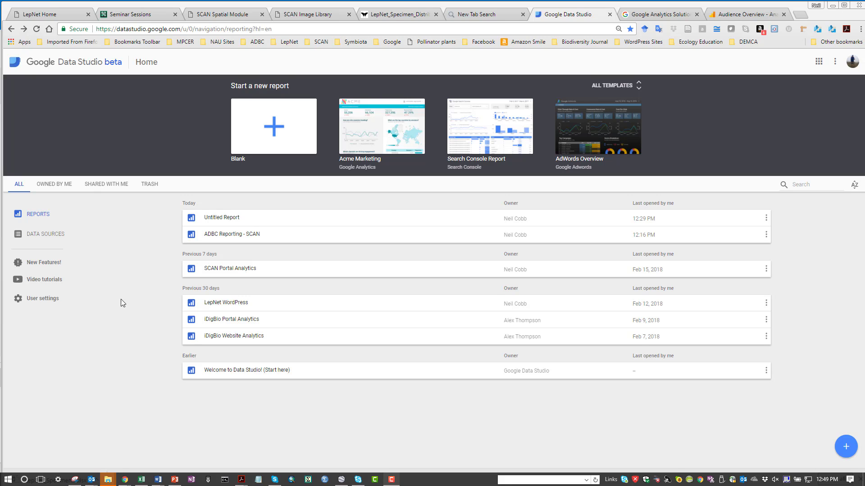
- Open the ADBC Reporting - SCAN report to view it and return to the reports home
click(227, 235)
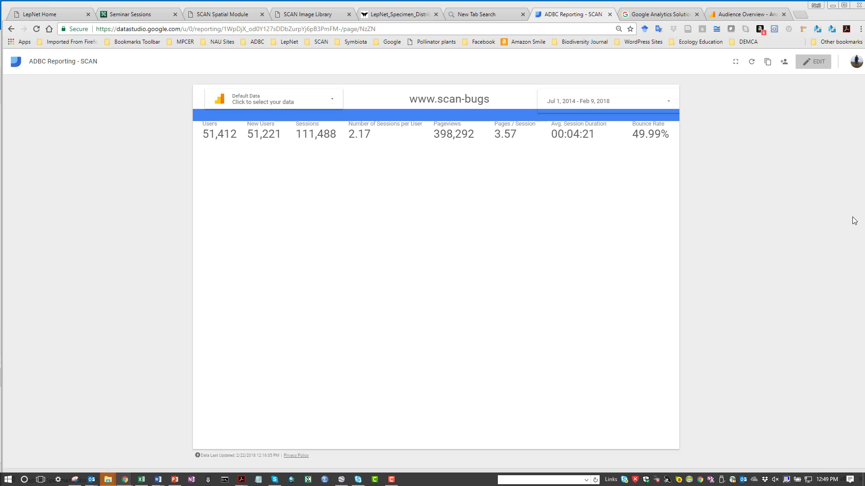
click(11, 29)
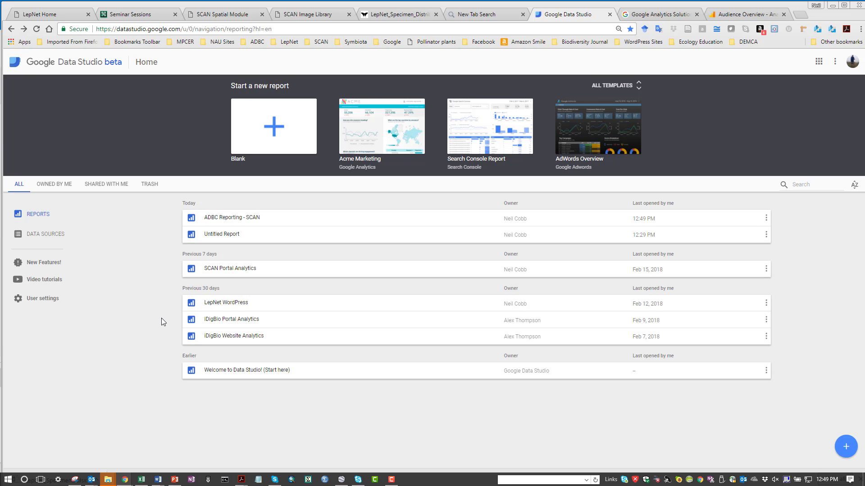
- Create a blank report and connect a new Google Analytics data source: LepNet Data Portal account, property, All Web Site Data view
click(847, 448)
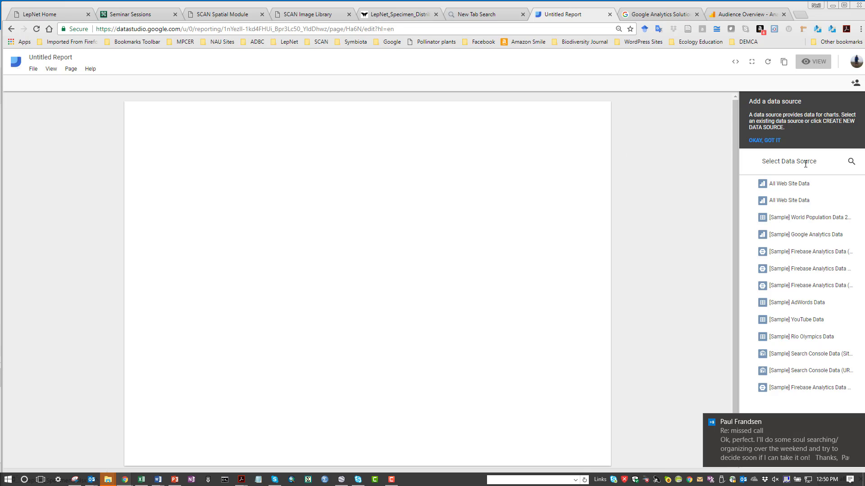
click(857, 422)
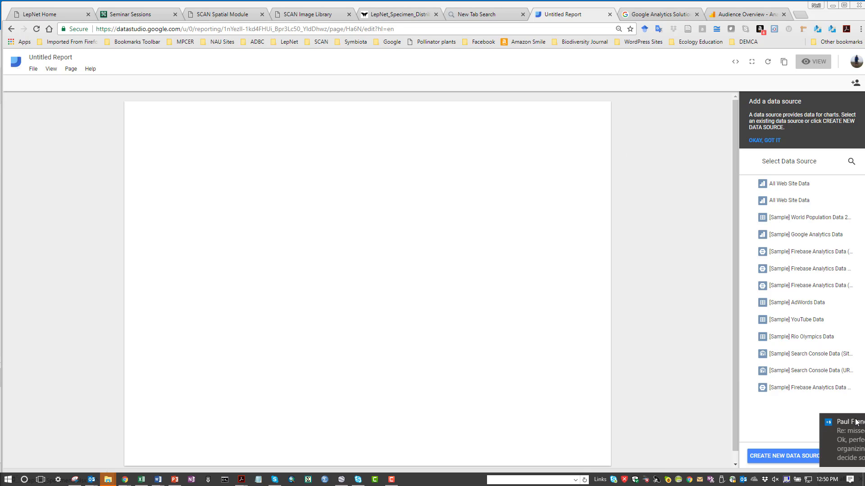
click(768, 456)
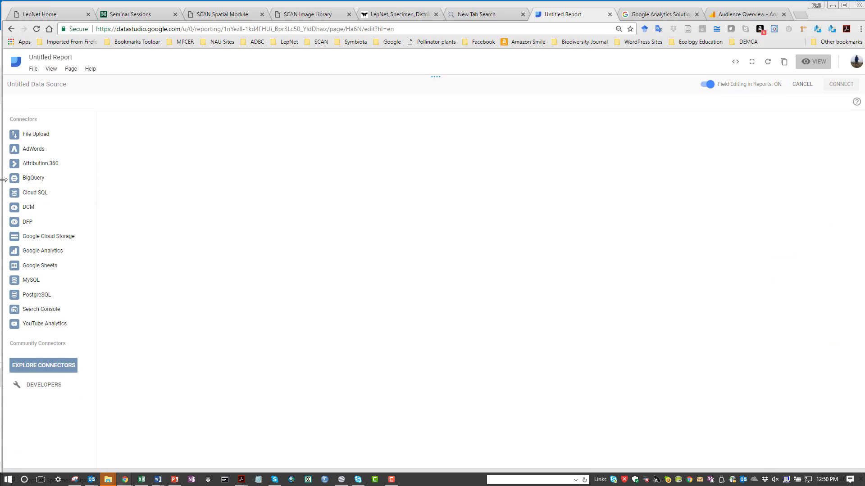
click(50, 254)
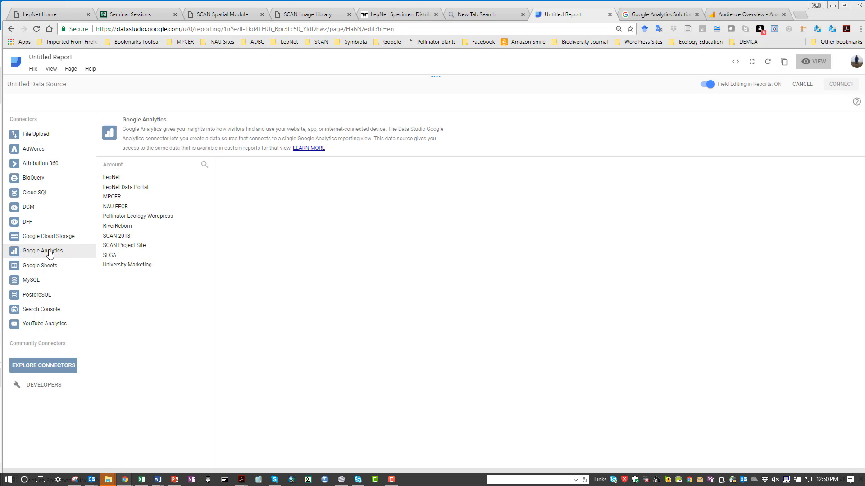
click(135, 192)
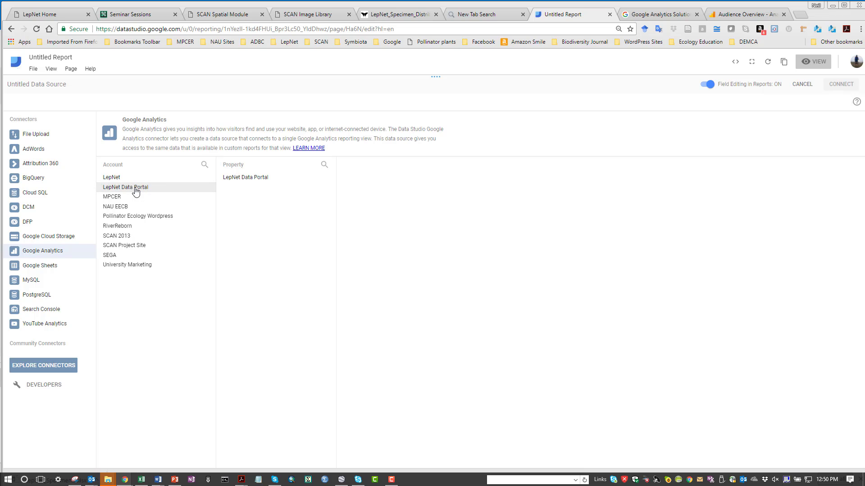
click(247, 179)
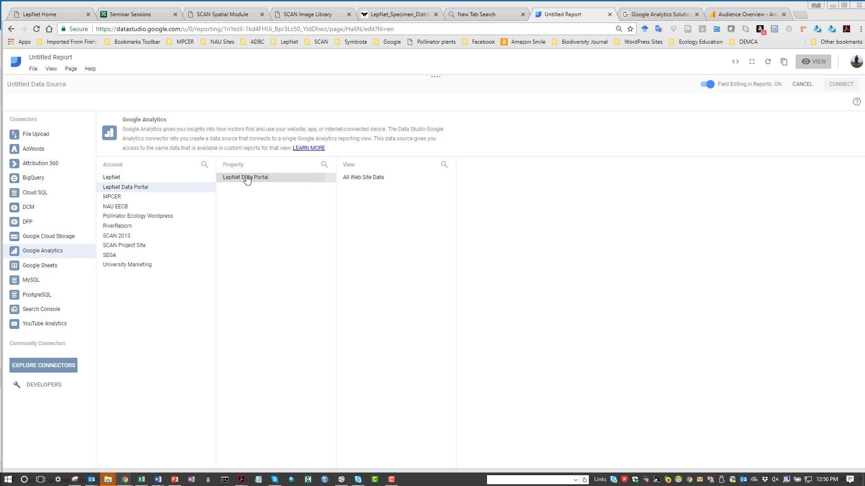
click(376, 179)
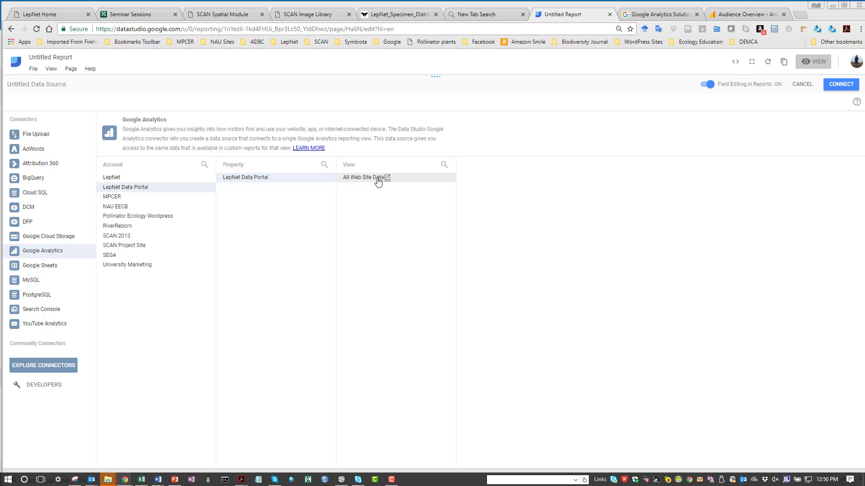
click(851, 88)
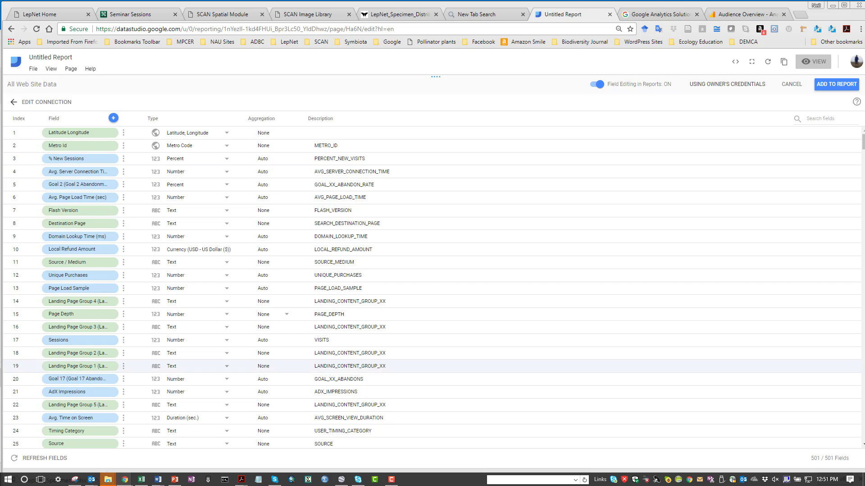
- Add the All Web Site Data source to the report and confirm
click(392, 479)
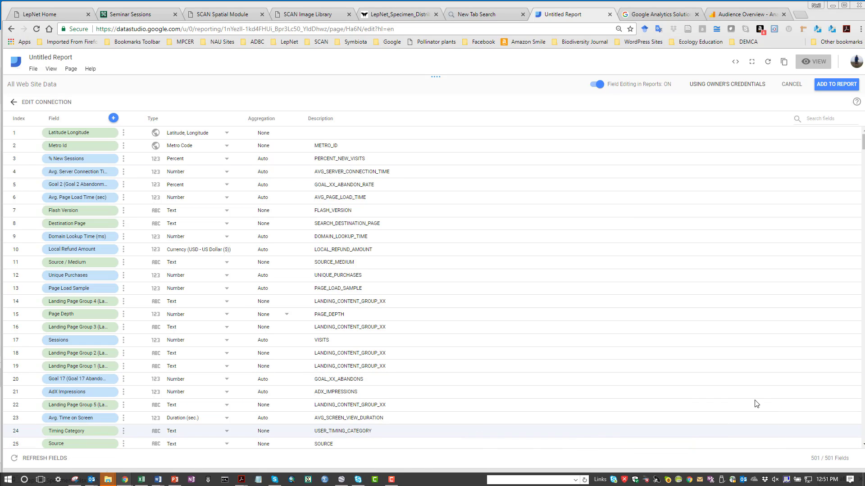
click(759, 406)
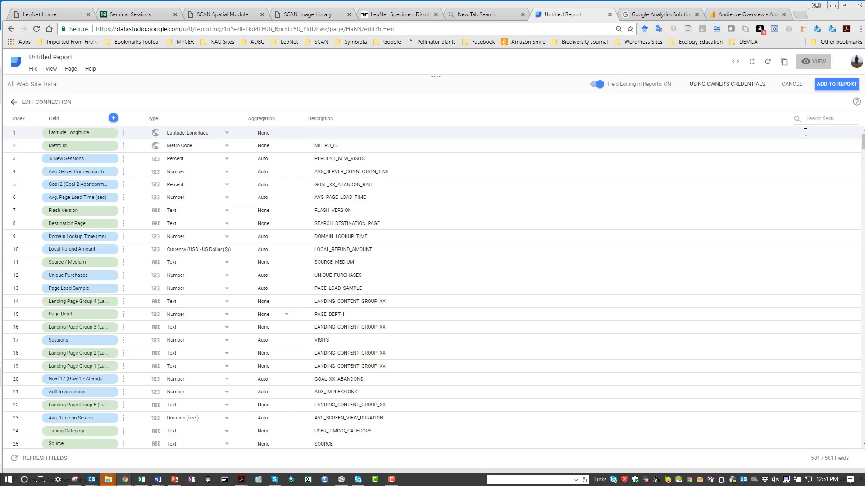
click(831, 86)
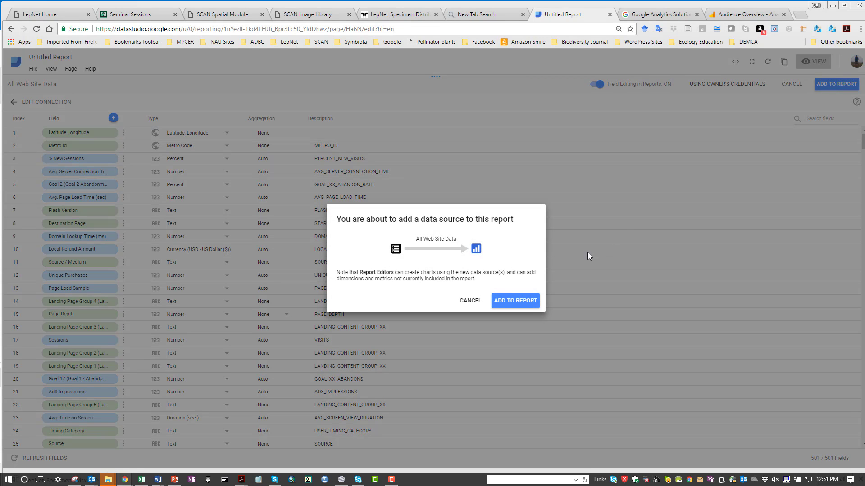
click(505, 301)
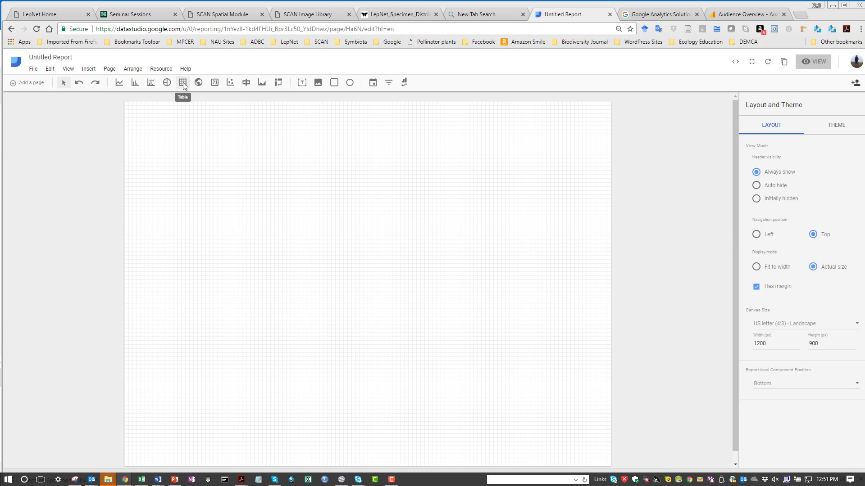
- Insert a data control and move it to the report page's top-left corner
click(405, 83)
drag(475, 108, 605, 132)
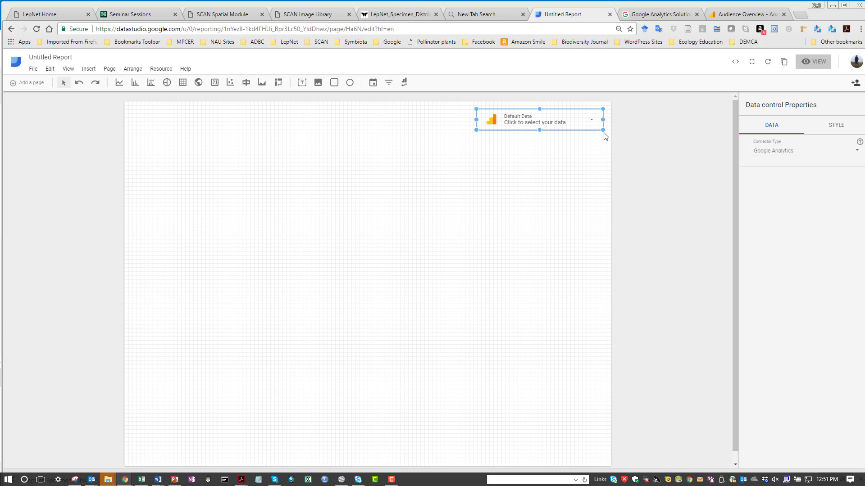
drag(583, 128, 251, 133)
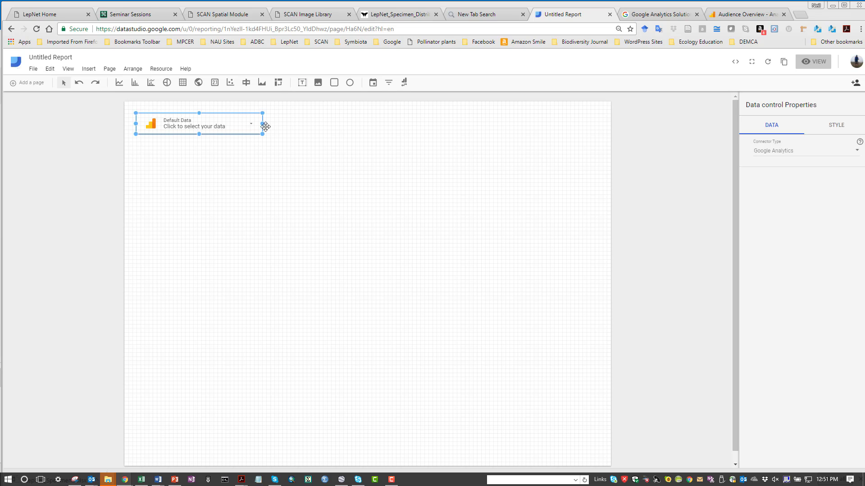
click(393, 481)
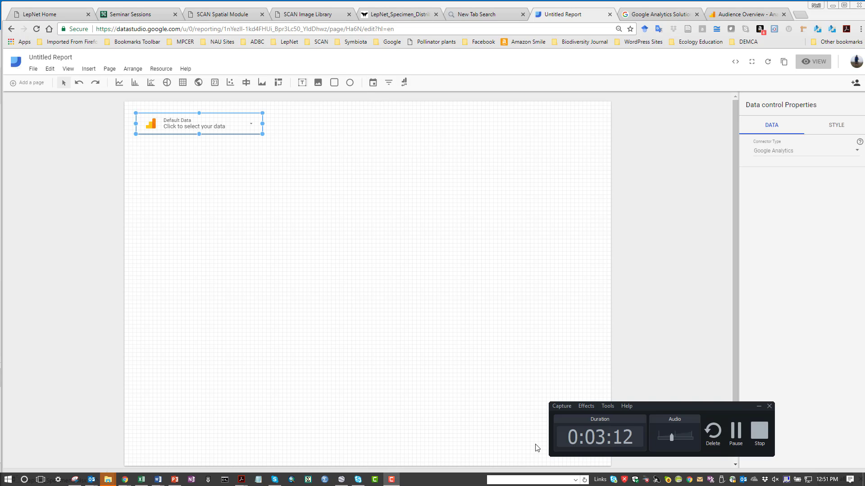
click(733, 429)
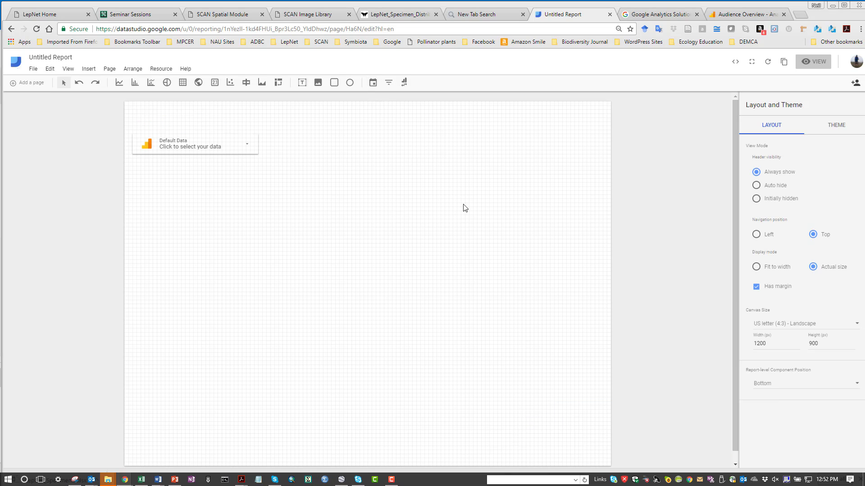
- Draw a date range control at the page's top right and nudge the data control up to the top edge
click(373, 86)
drag(487, 111, 607, 146)
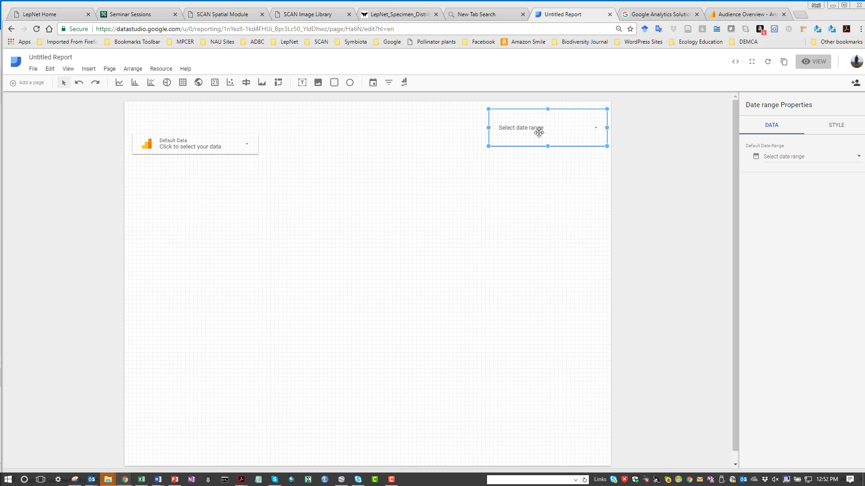
click(219, 147)
drag(221, 136, 219, 115)
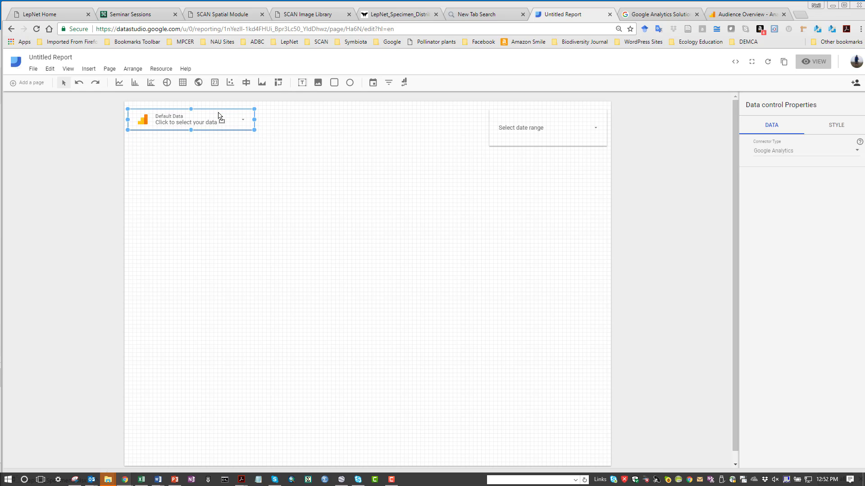
click(302, 83)
key(Escape)
click(302, 83)
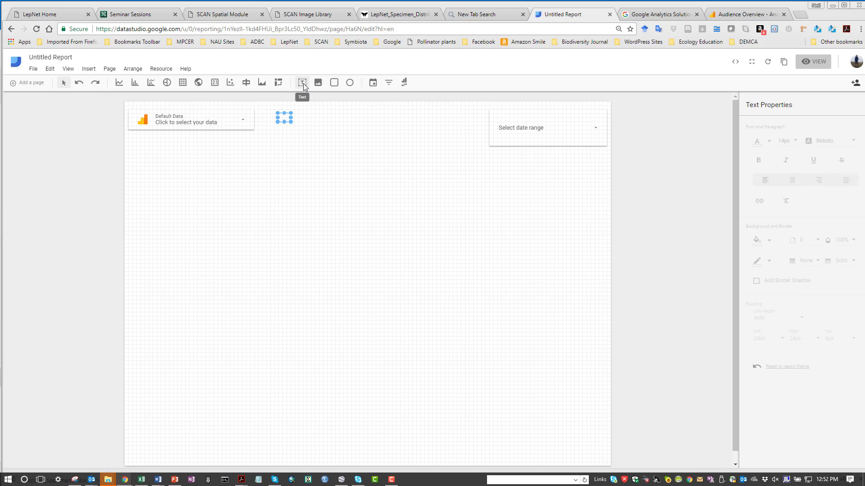
click(284, 118)
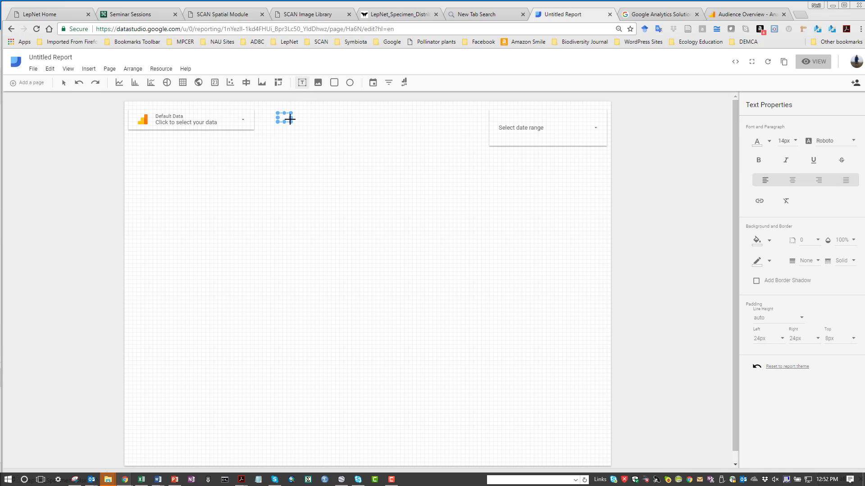
click(286, 118)
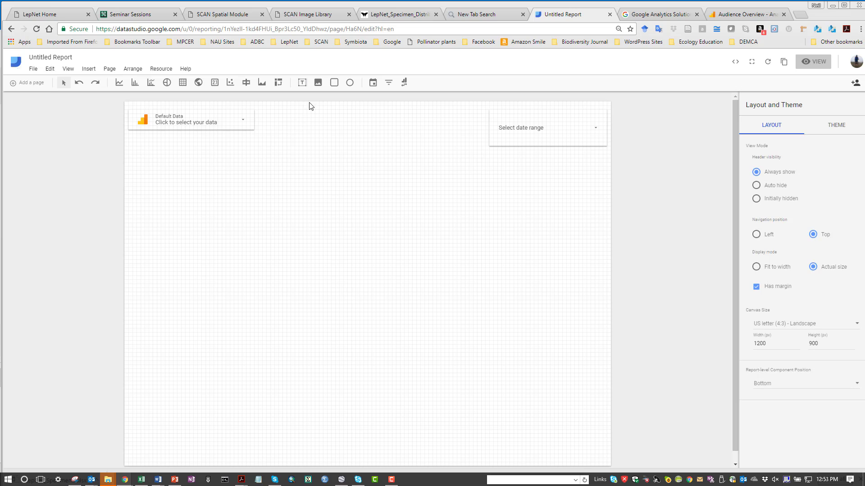
- Draw a text box between the two controls containing the title LepNet Data Portal
click(302, 83)
drag(269, 113, 465, 142)
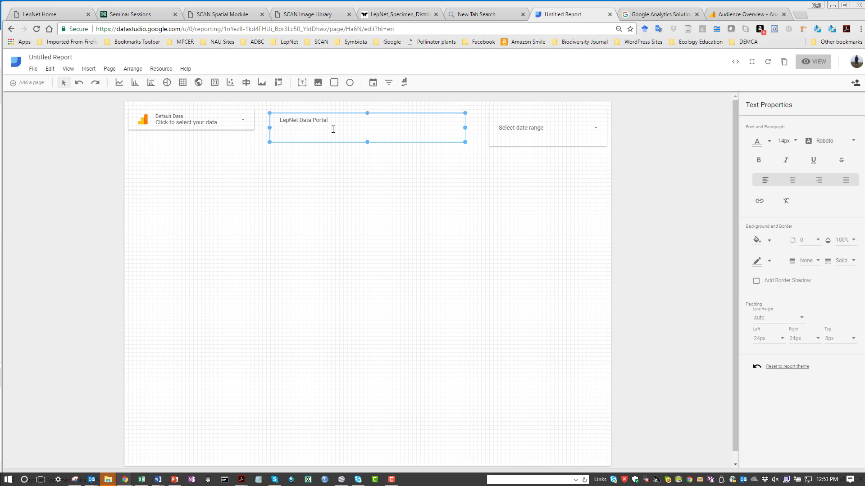
click(325, 180)
click(303, 121)
- Format the title text to 28px and bold
click(795, 142)
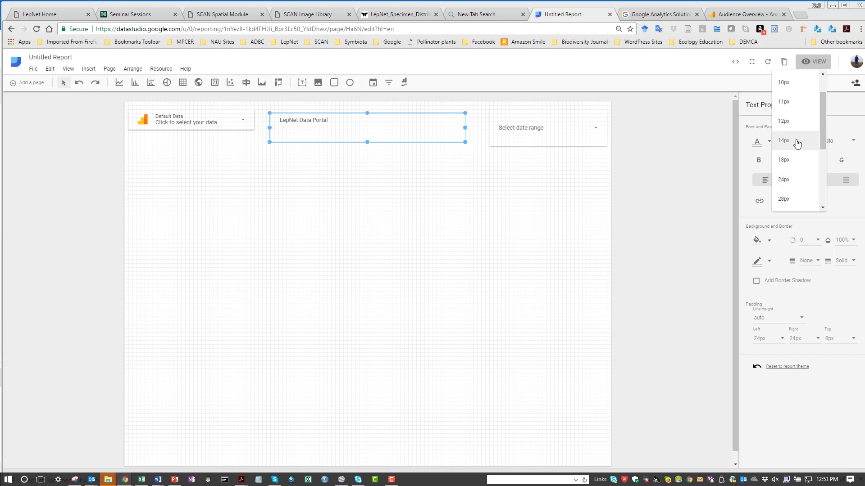
click(784, 199)
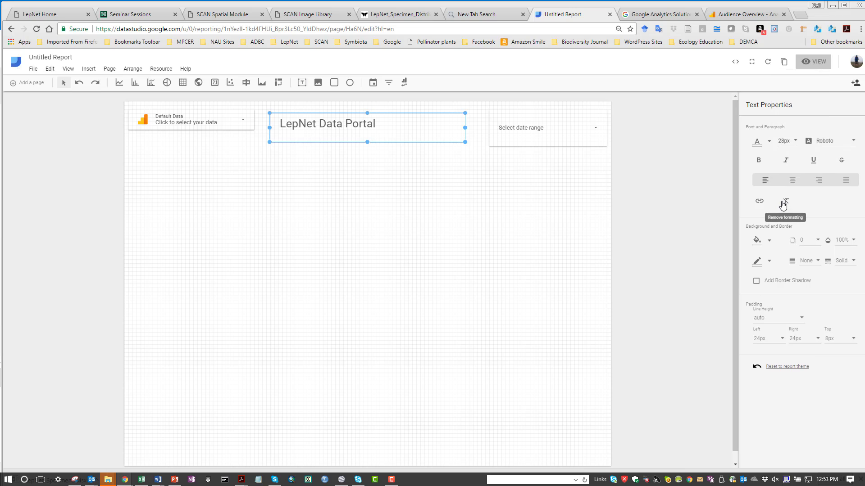
click(765, 160)
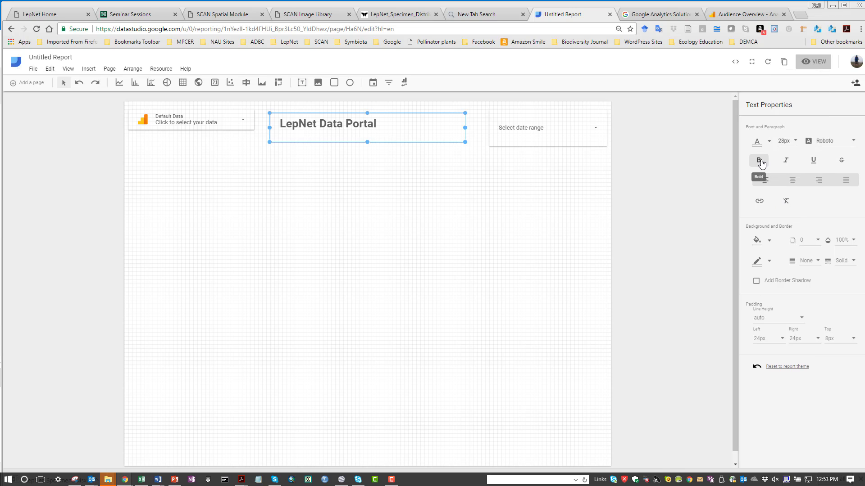
click(470, 202)
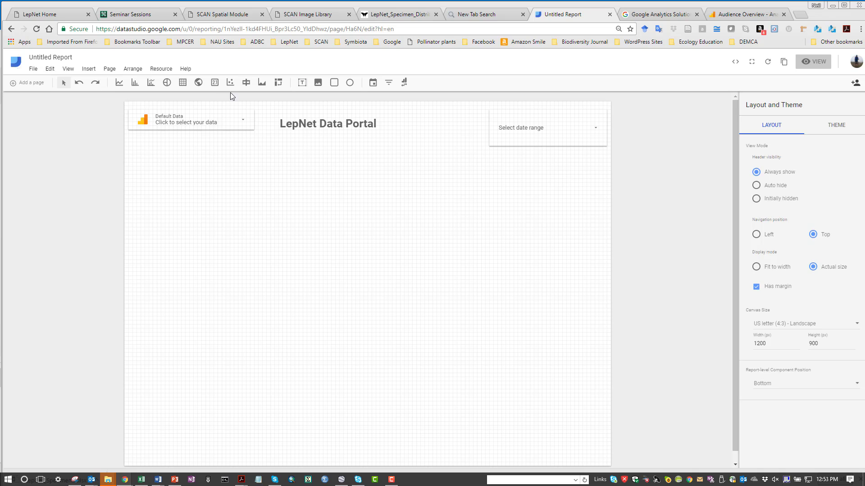
- Insert a Sessions scorecard below the data control
click(214, 83)
drag(133, 158, 208, 206)
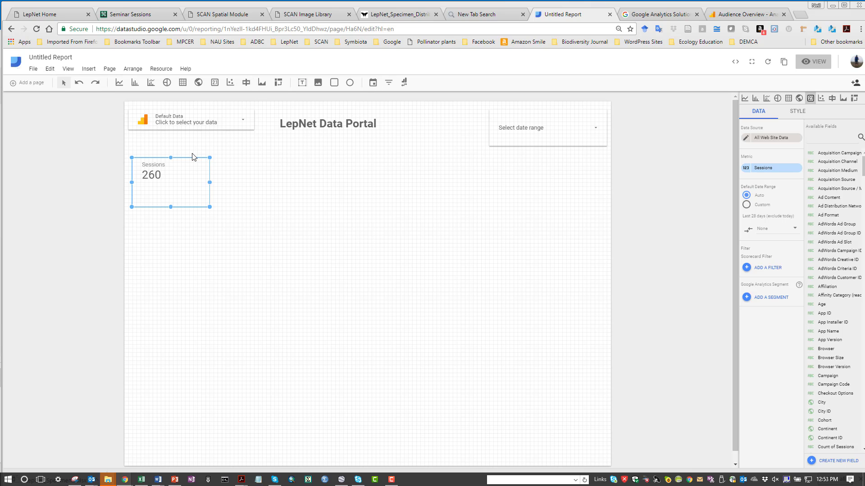
- Open the Google Analytics Audience Overview for the All Web Site Data view to compare figures
click(651, 17)
click(556, 15)
click(128, 481)
click(248, 448)
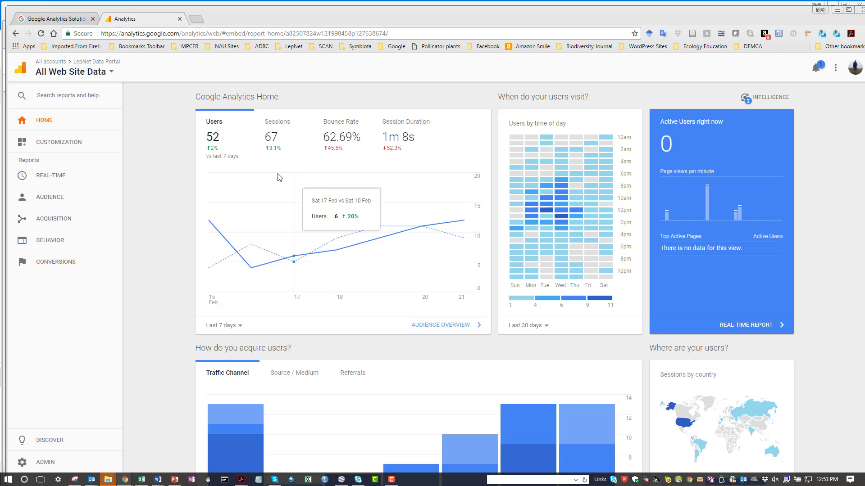
click(431, 324)
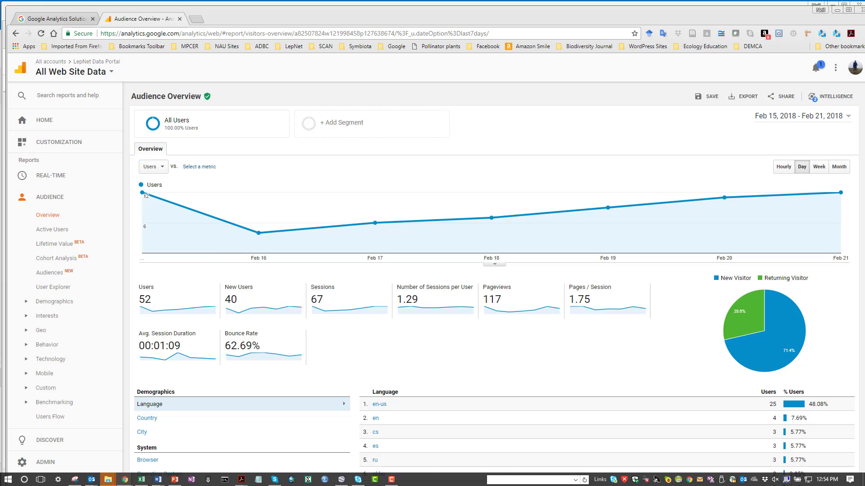
- Return to the report and move the Sessions scorecard right, beneath the title
mouse_move(125, 480)
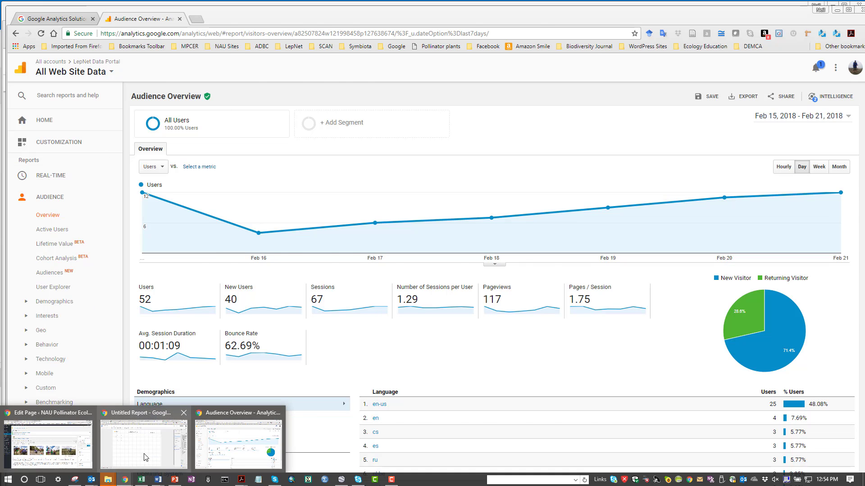
click(143, 454)
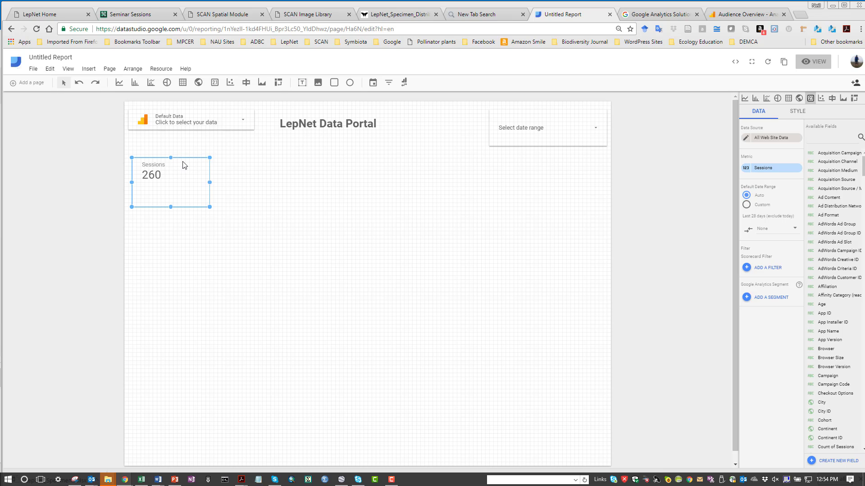
drag(182, 160, 336, 172)
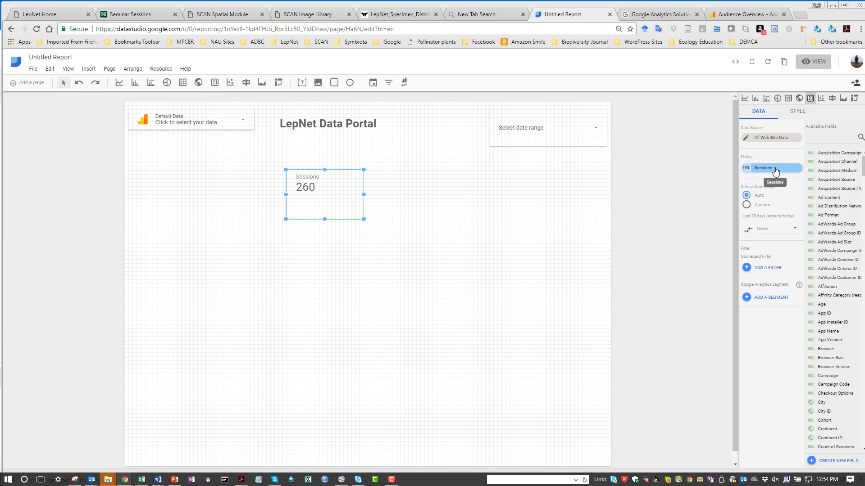
- Add a Users scorecard at the left beneath the data control and narrow its width
click(463, 283)
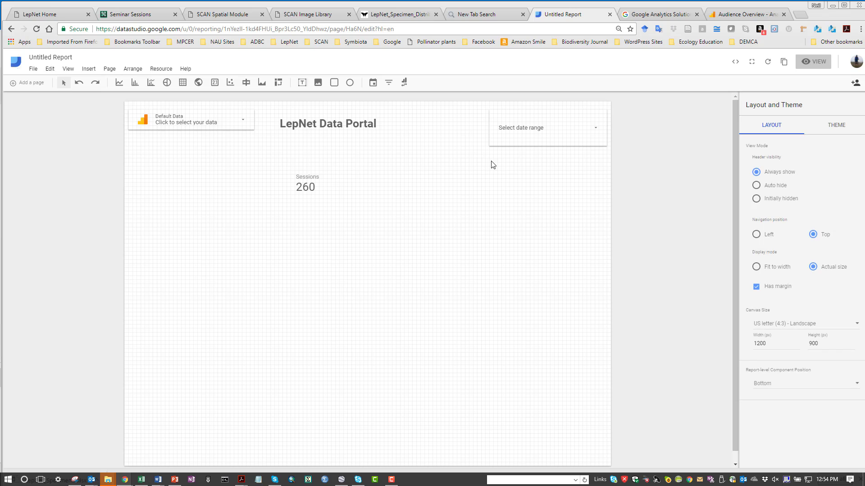
click(214, 82)
mouse_move(136, 150)
mouse_down()
mouse_move(198, 195)
mouse_move(222, 191)
mouse_up()
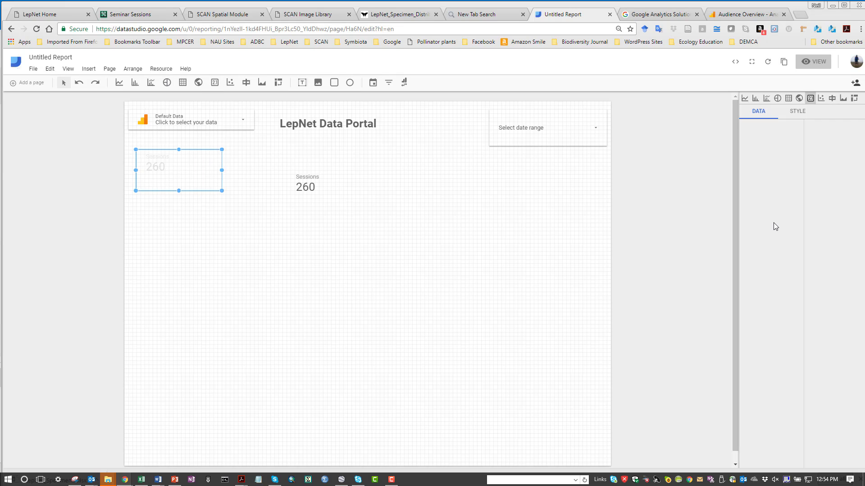
click(774, 167)
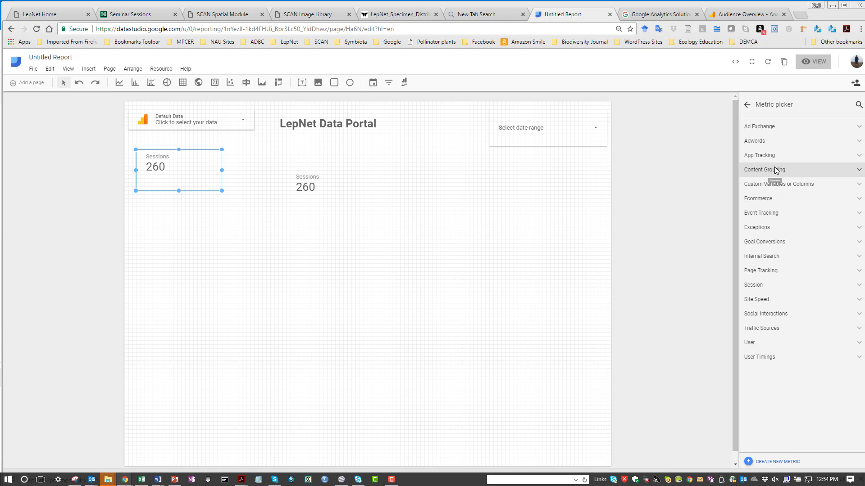
click(785, 346)
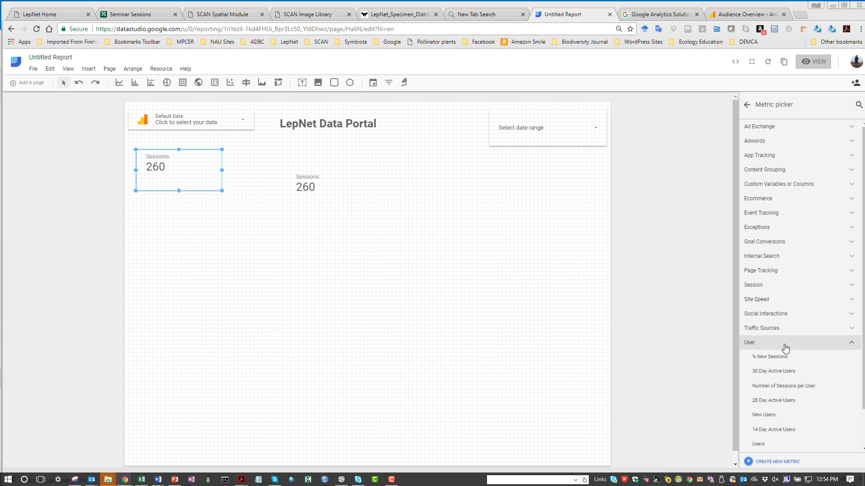
click(758, 445)
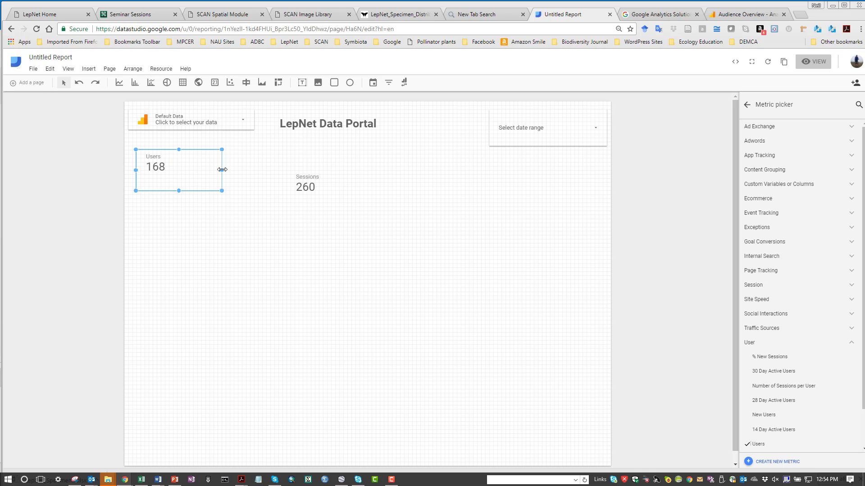
drag(222, 170, 182, 171)
click(213, 179)
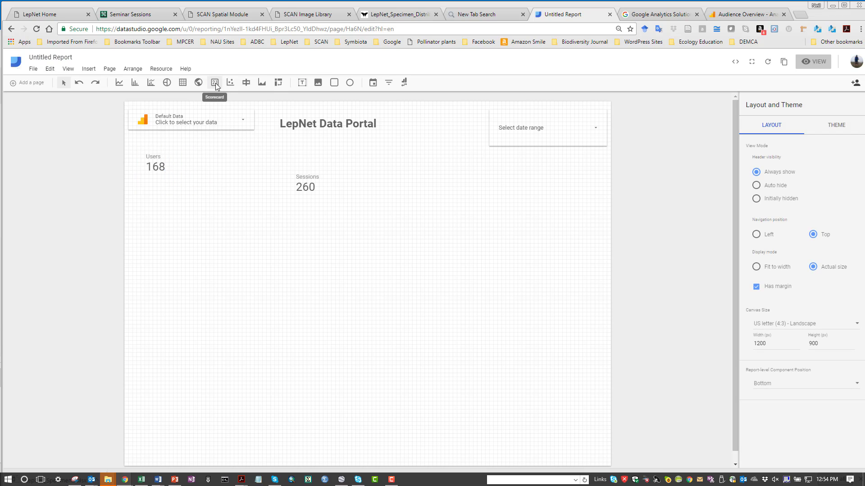
- Add a New Users scorecard beside the Users scorecard
click(214, 83)
drag(181, 155, 250, 191)
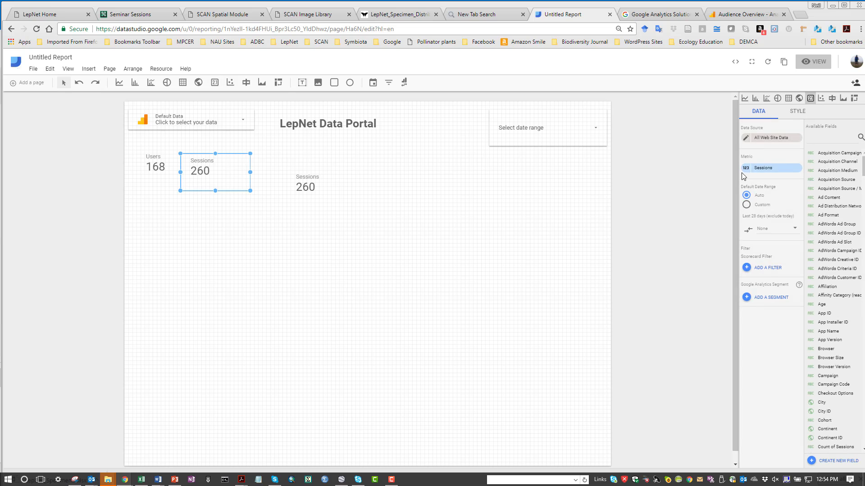
click(792, 169)
click(787, 345)
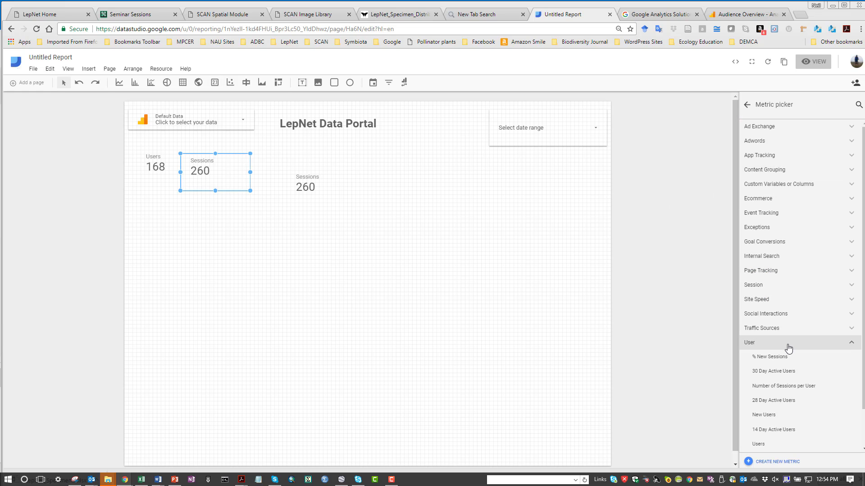
click(764, 419)
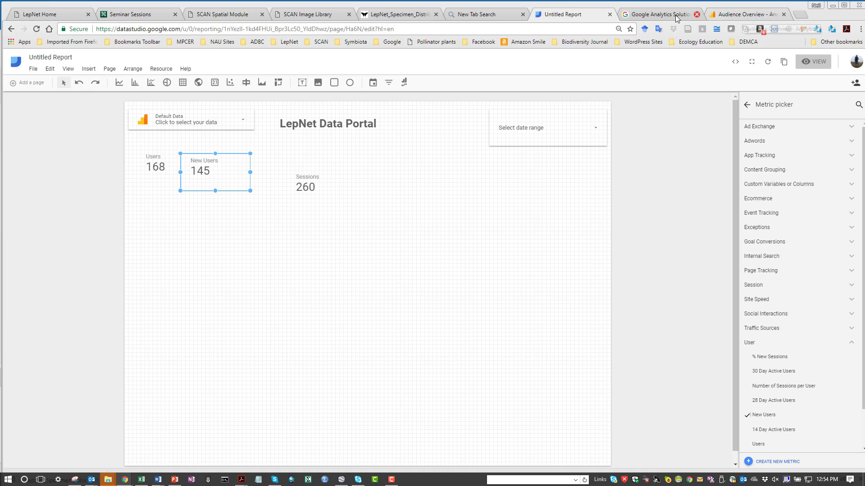
- Compare the scorecard figures against the Audience Overview in the other tab, then return to the report
click(668, 17)
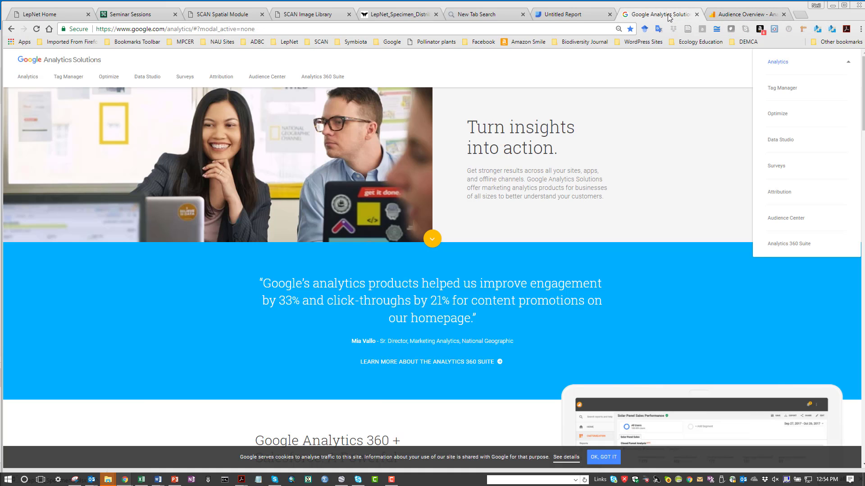
click(739, 17)
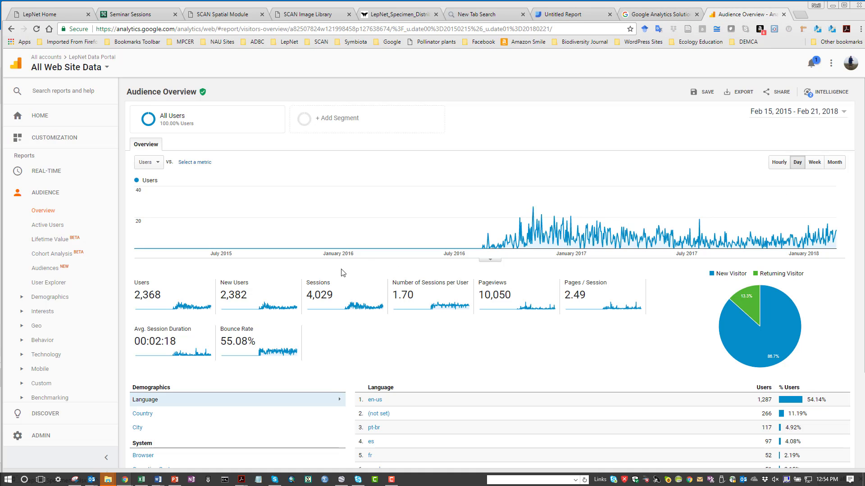
click(662, 16)
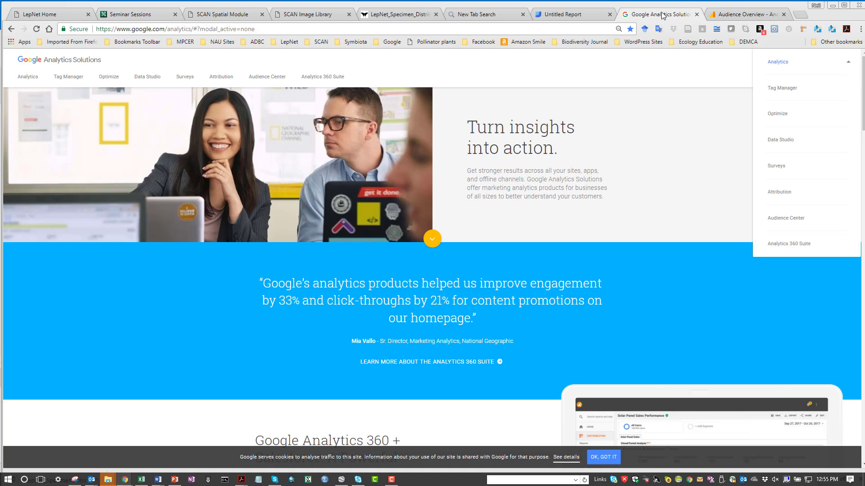
click(708, 15)
click(580, 18)
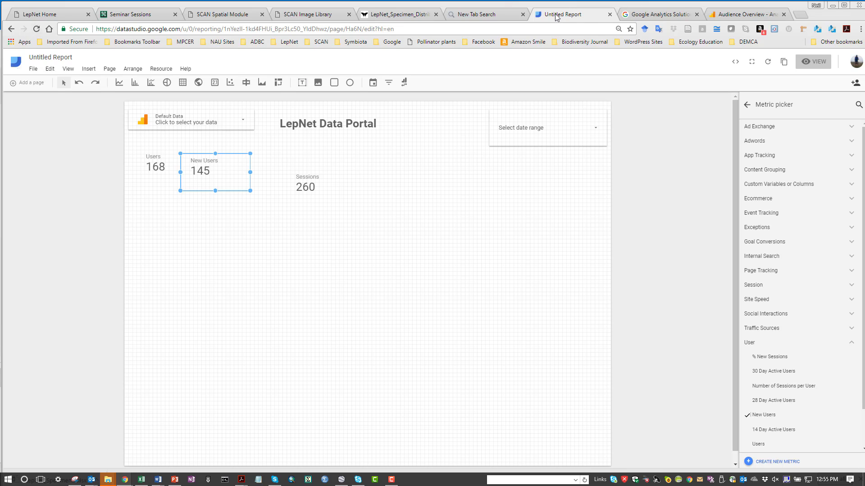
- Go to the Data Studio home and open the SCAN Portal Analytics report as an example
click(11, 29)
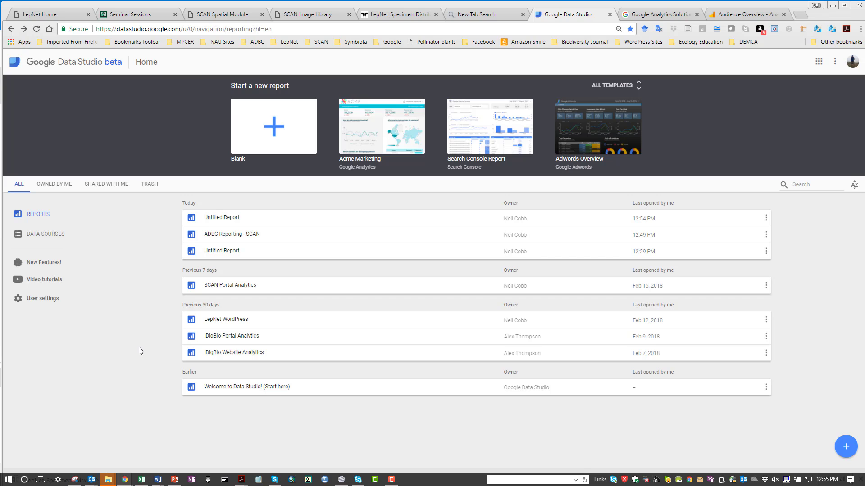
click(248, 285)
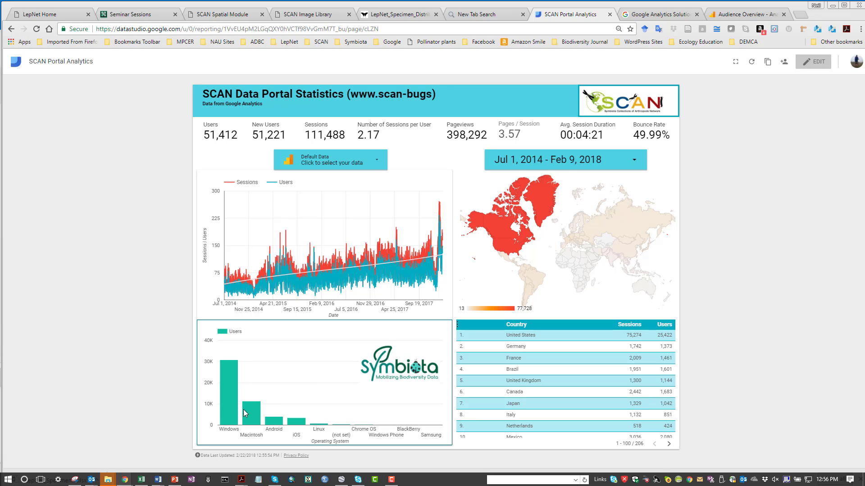
mouse_move(250, 420)
click(392, 481)
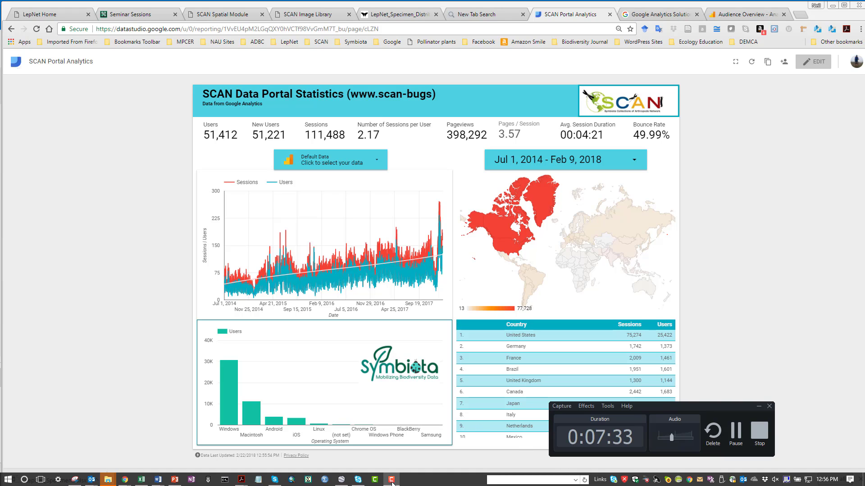